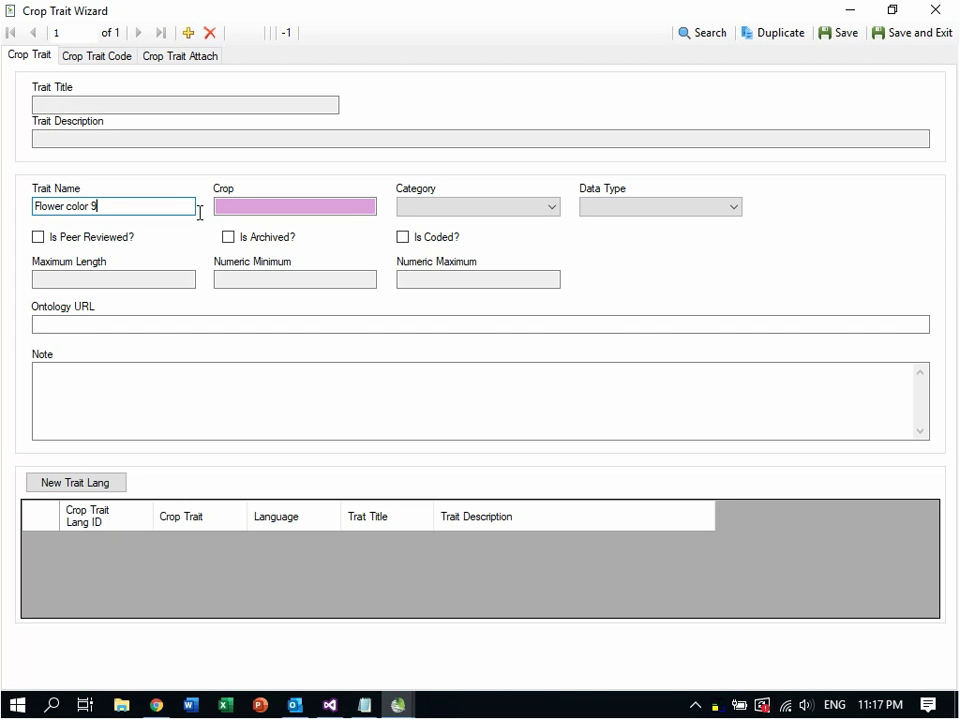
# - Set the new trait's crop to Potato using the crop lookup
pyautogui.click(253, 206)
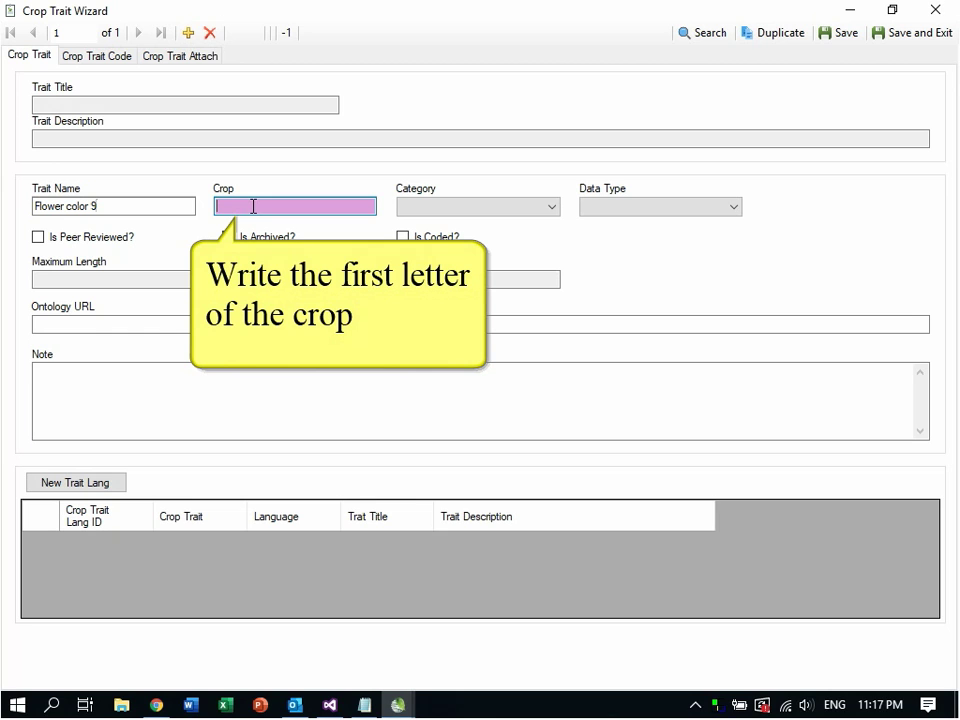
pyautogui.write('P')
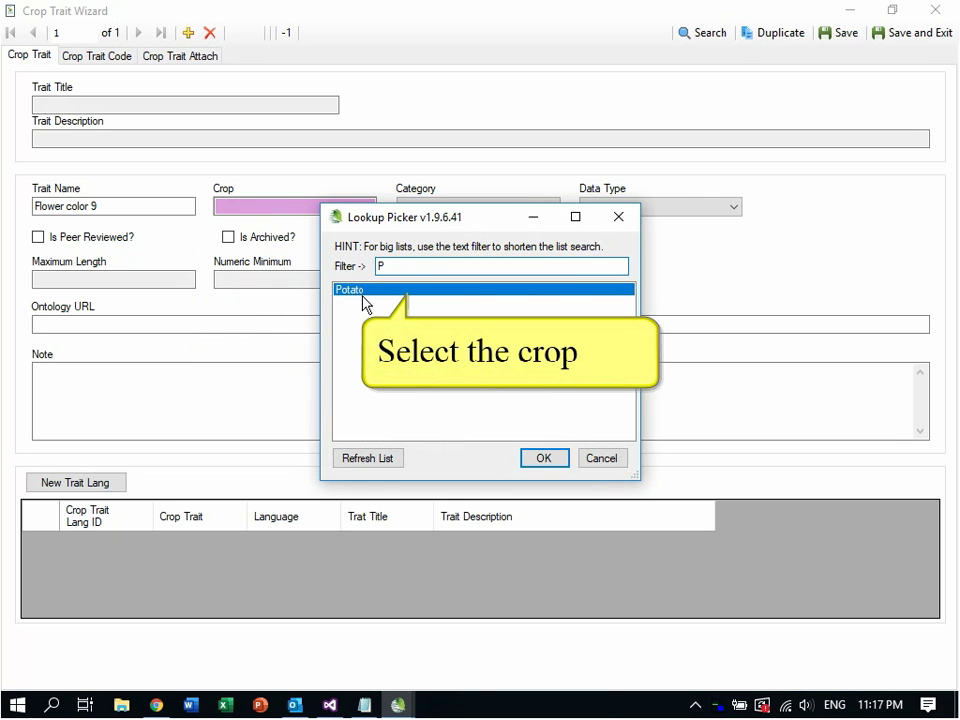
pyautogui.doubleClick(365, 292)
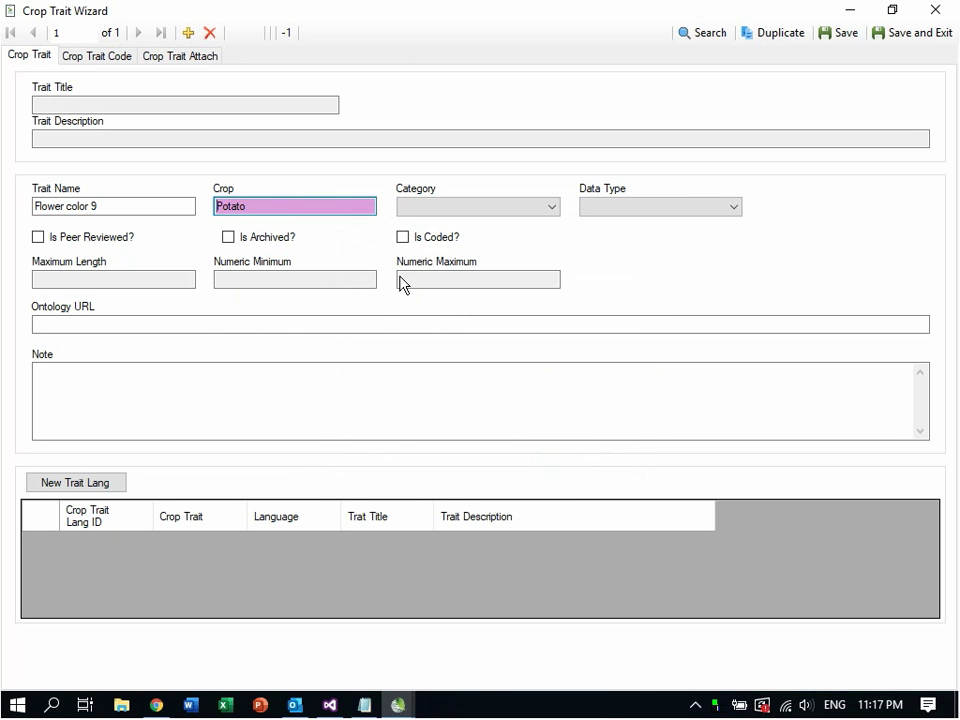
# - Set the category to Morphological descriptors and the data type to Alpha/numeric descriptor, and mark the trait as coded
pyautogui.press('Tab')
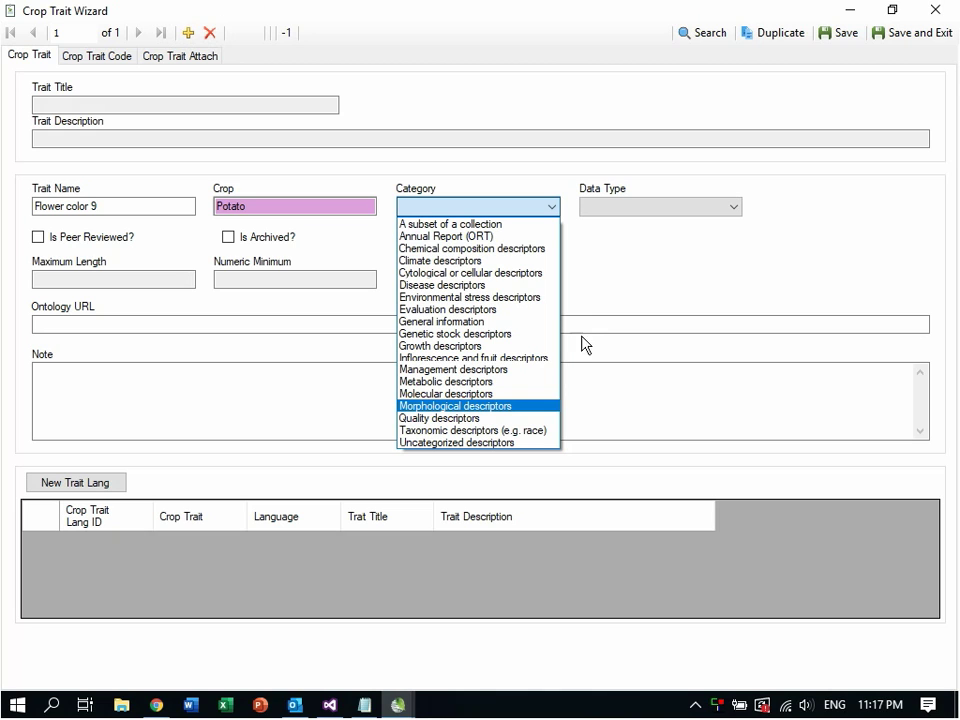
pyautogui.press('Tab')
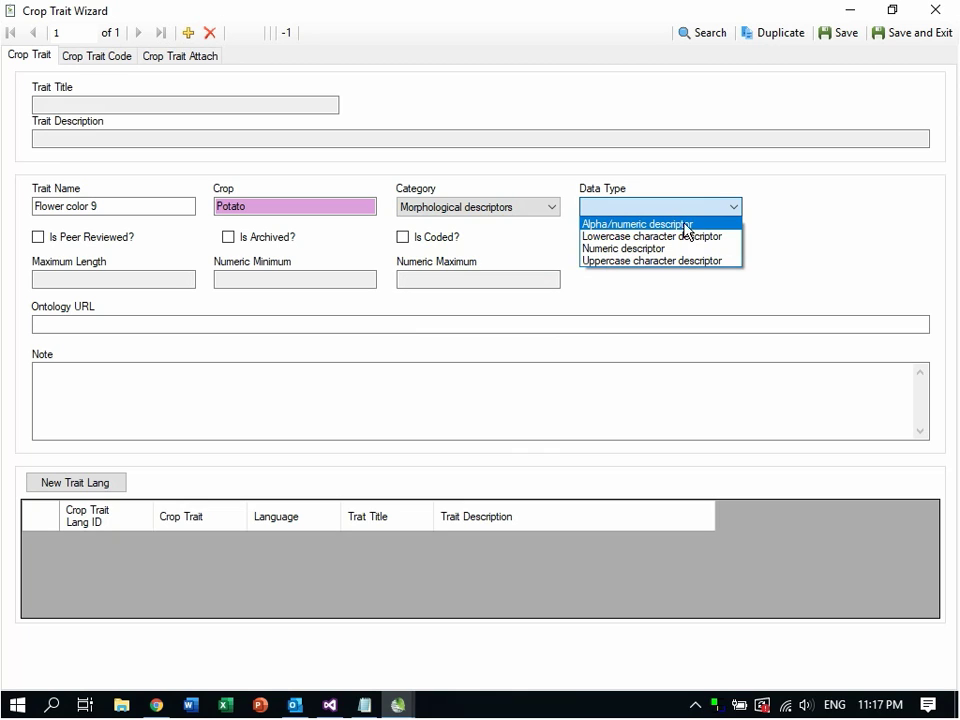
pyautogui.press('Tab')
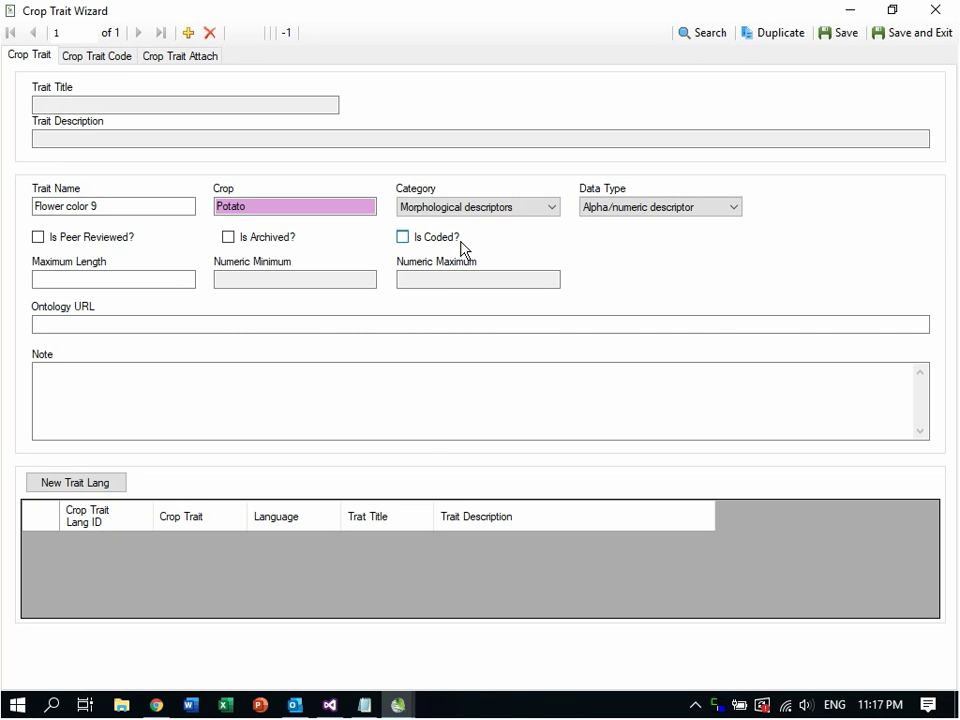
pyautogui.click(425, 241)
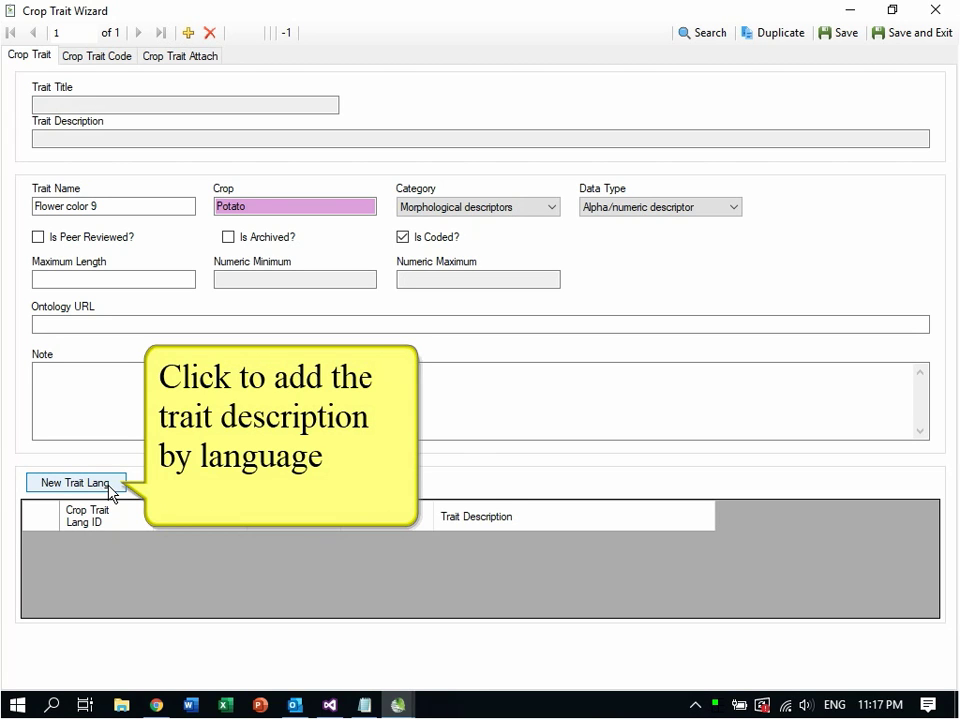
# - Add a trait language entry and set its language to English
pyautogui.click(110, 489)
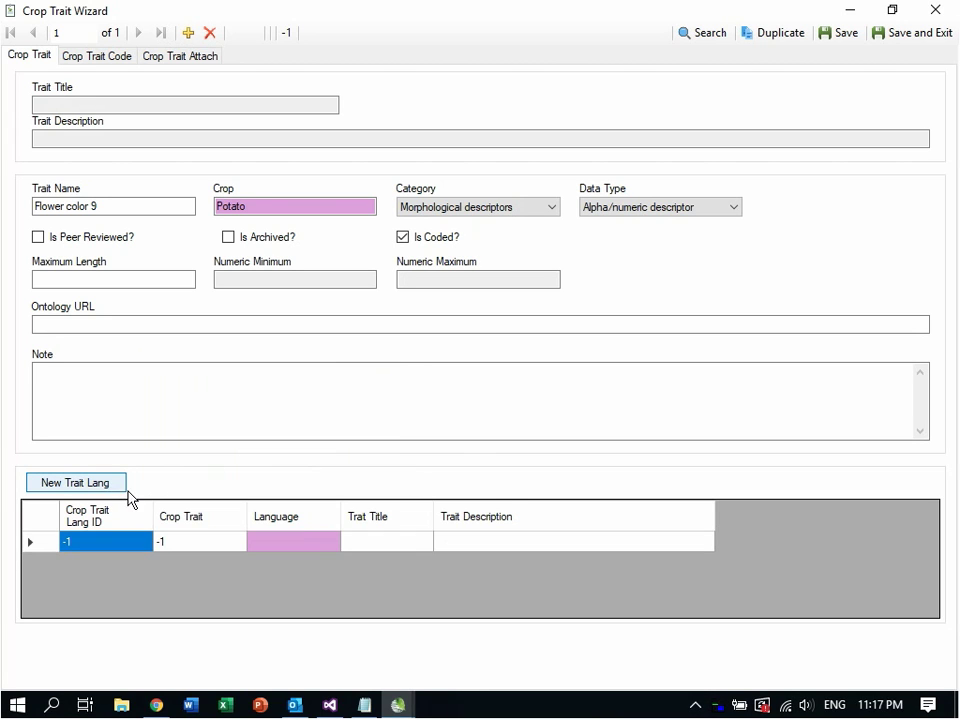
pyautogui.click(300, 549)
pyautogui.write('E')
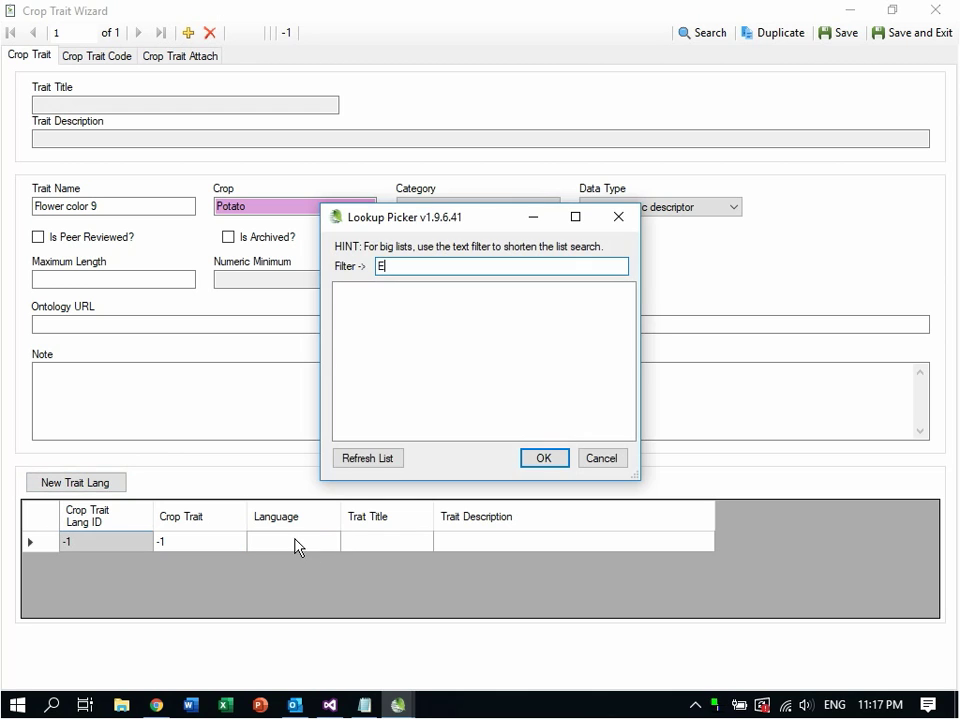
pyautogui.click(353, 460)
pyautogui.click(381, 302)
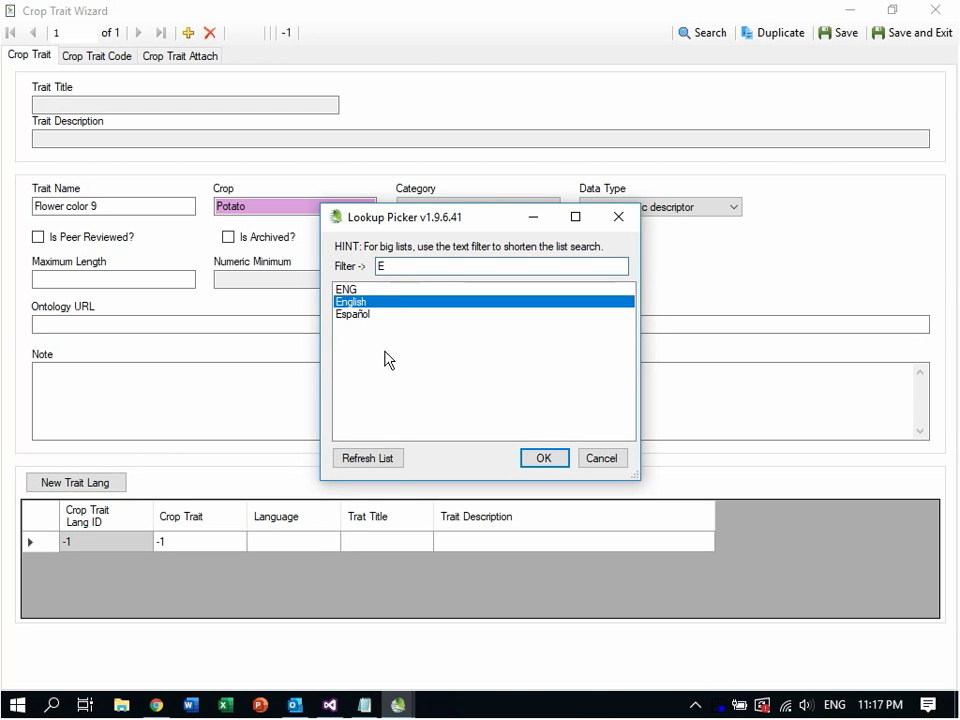
pyautogui.press('Return')
# - Give the English trait entry the title "Flower color 9" and the description "Flower color of potato"
pyautogui.click(395, 541)
pyautogui.write('F')
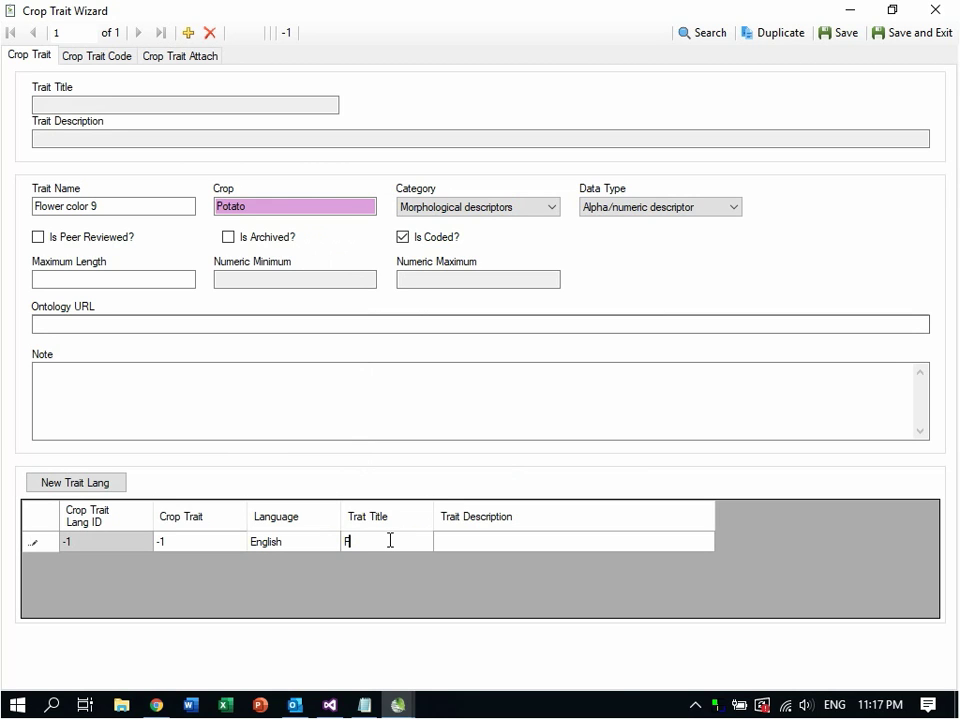
pyautogui.write('lower color ')
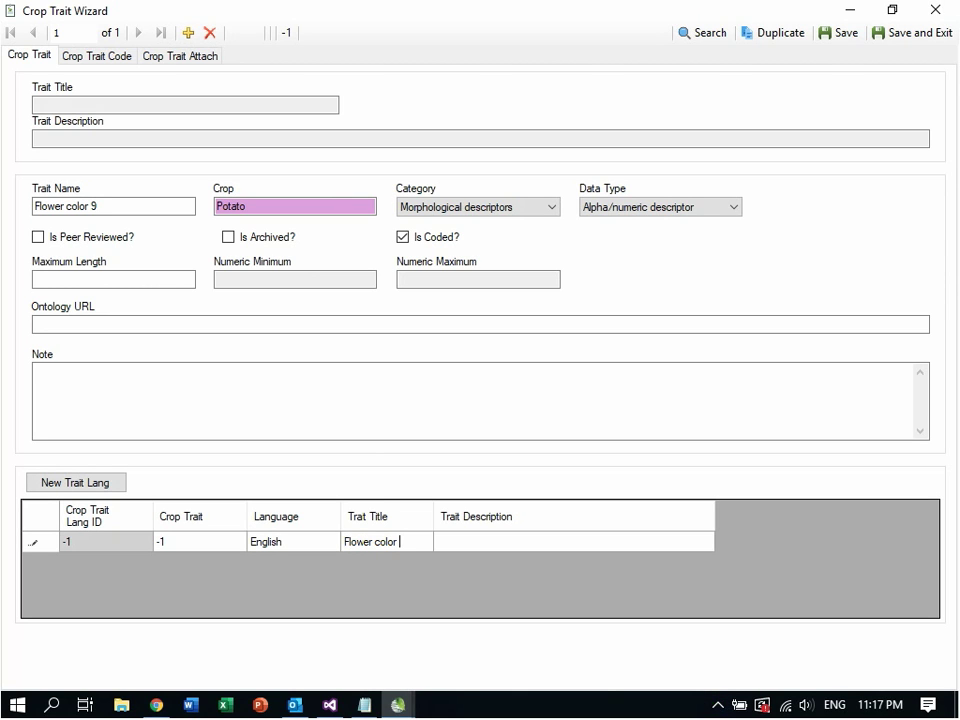
pyautogui.write('9')
pyautogui.click(480, 541)
pyautogui.write('Flo')
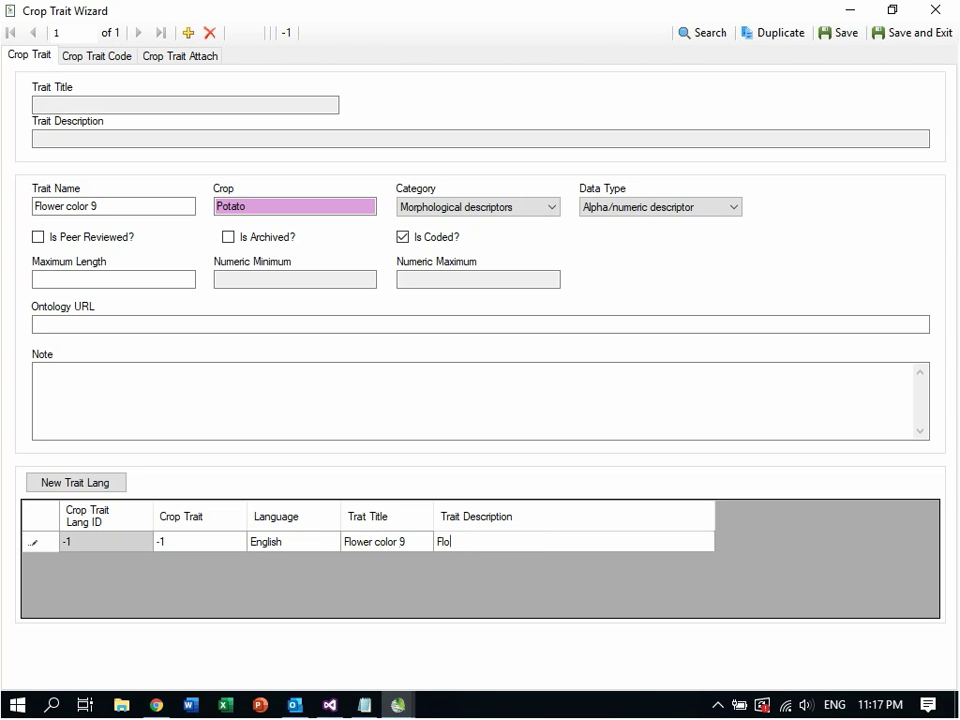
pyautogui.write('wer colo')
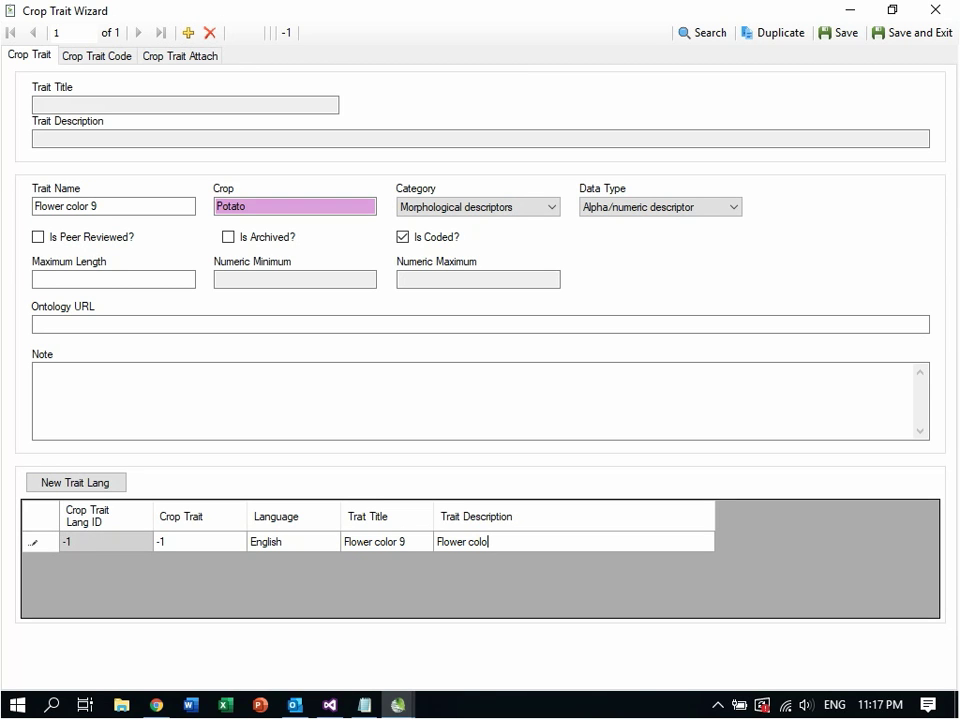
pyautogui.write('r of potato')
# - Save the new crop trait record and dismiss the save report
pyautogui.click(412, 545)
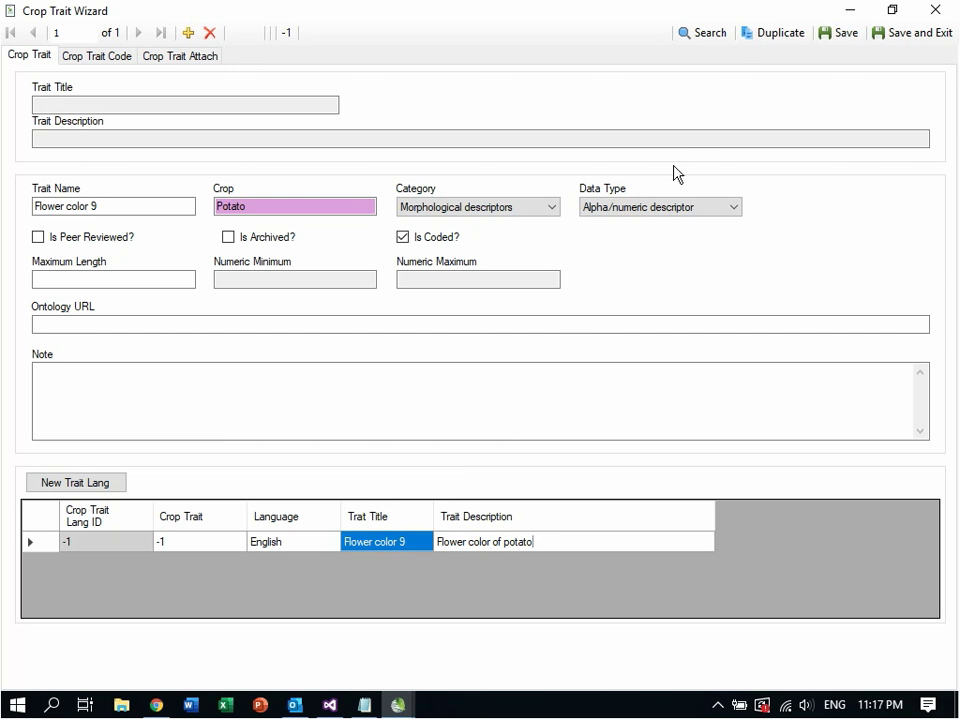
pyautogui.click(834, 38)
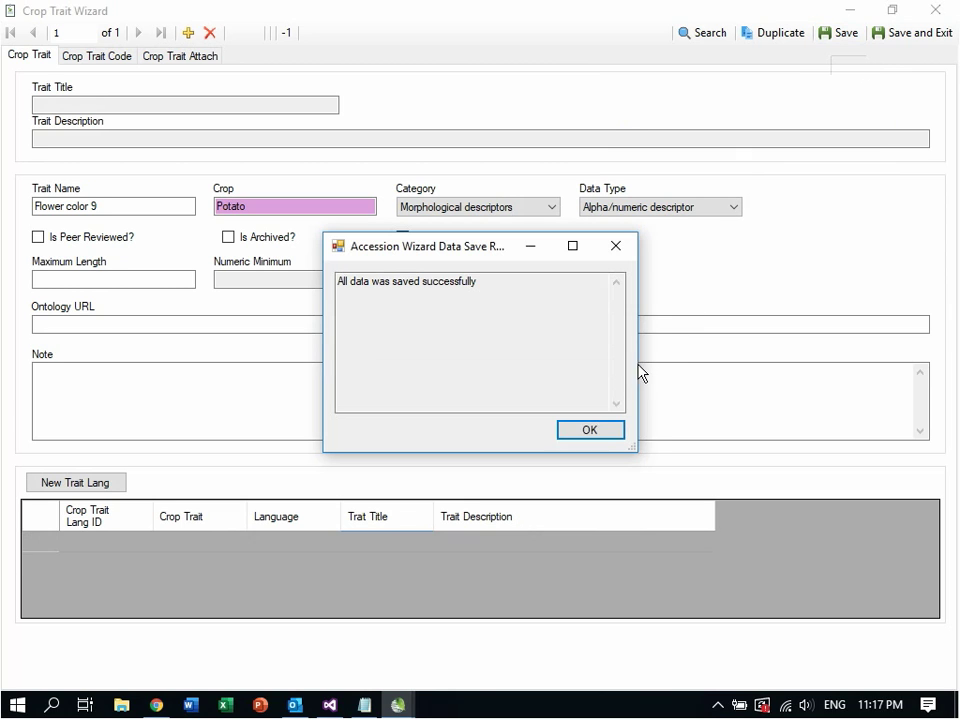
pyautogui.click(600, 430)
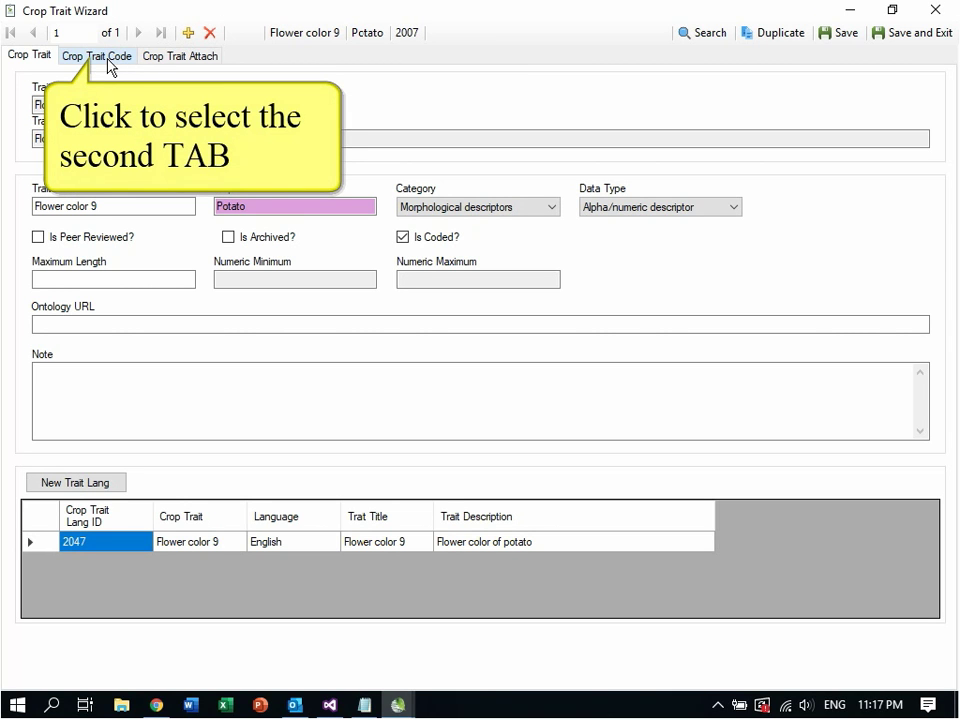
# - Add two crop trait codes to the trait, with the code values 1 and 2
pyautogui.click(108, 58)
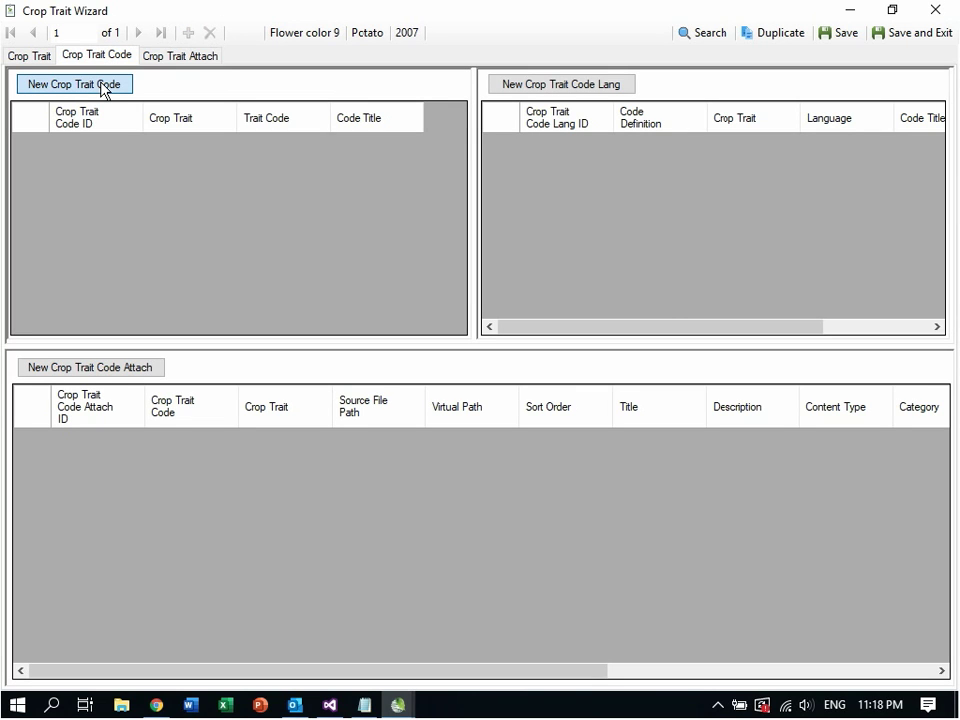
pyautogui.click(105, 88)
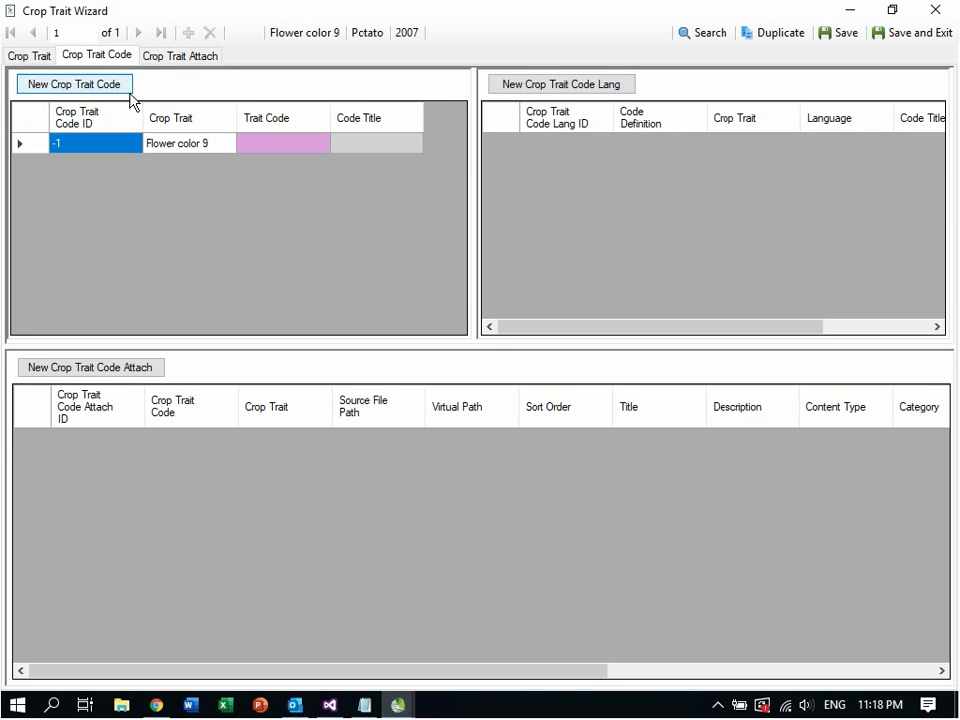
pyautogui.press('space')
pyautogui.click(279, 163)
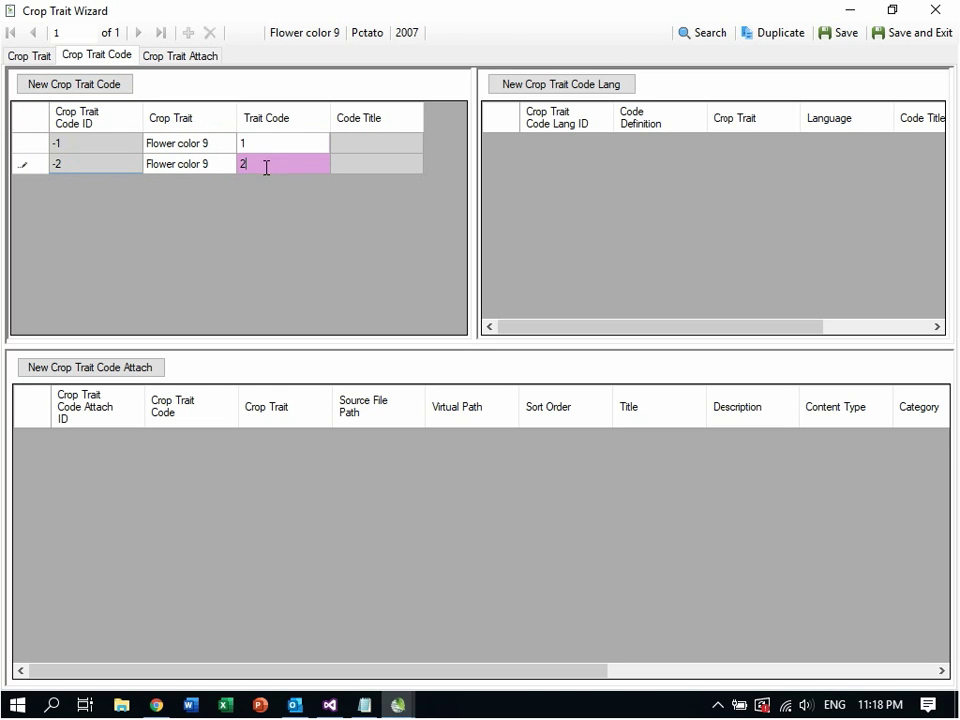
pyautogui.click(180, 148)
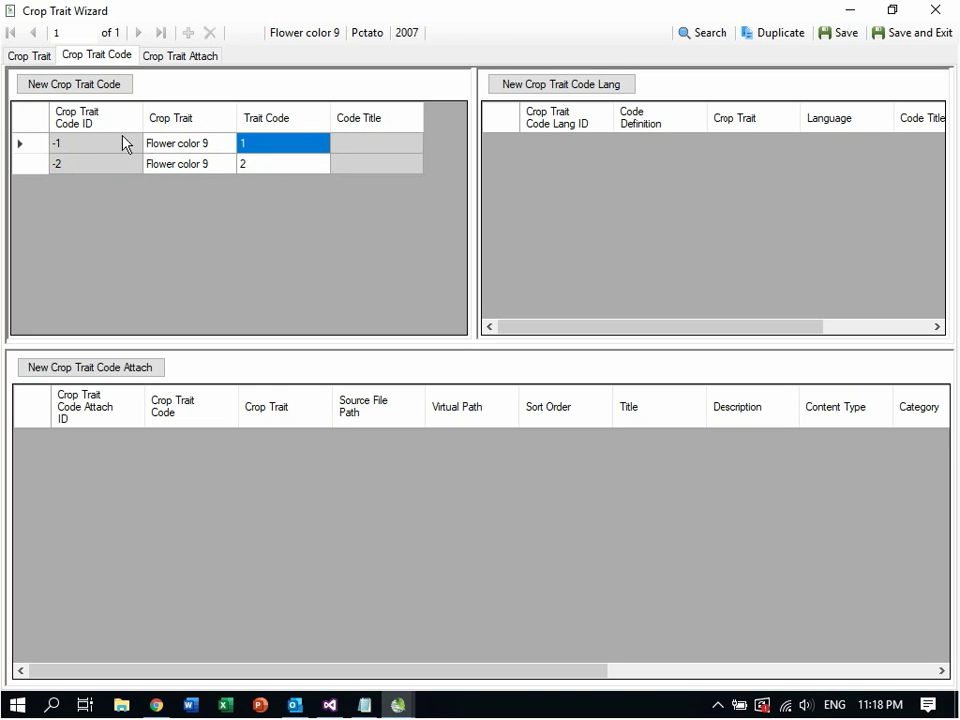
# - Add a code language entry for trait code 1 and set its crop trait to Flower color 9
pyautogui.click(37, 148)
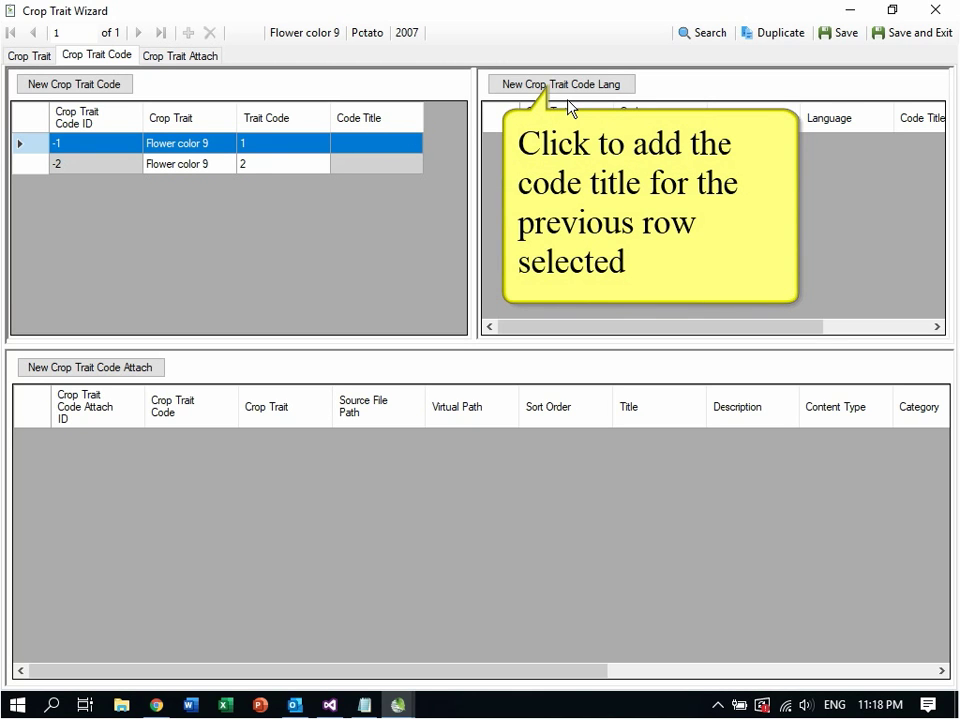
pyautogui.click(568, 103)
pyautogui.click(748, 147)
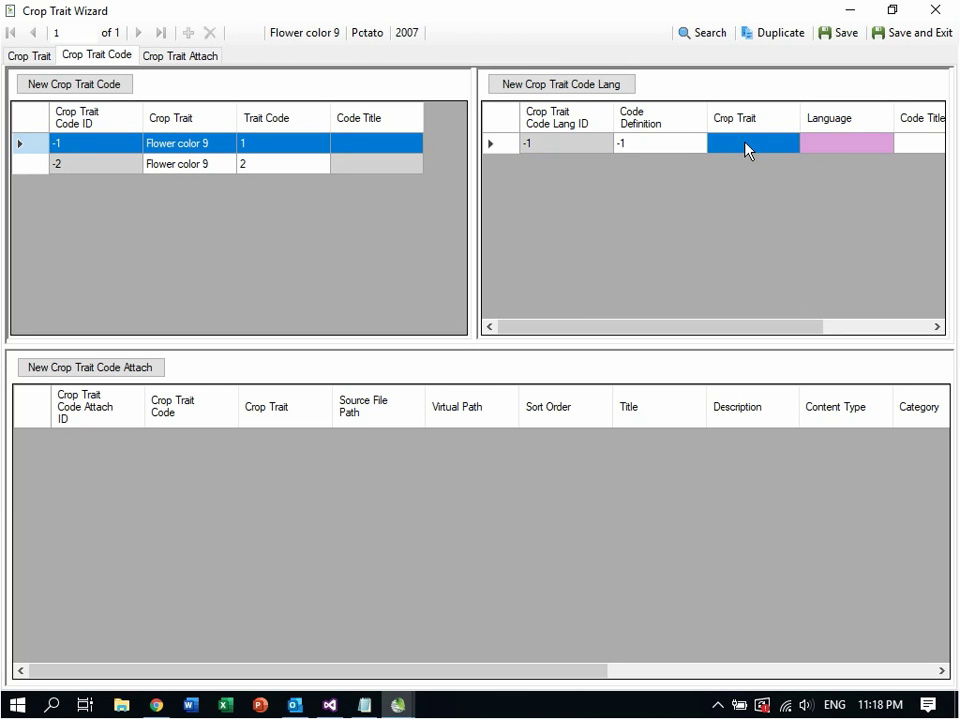
pyautogui.write('F')
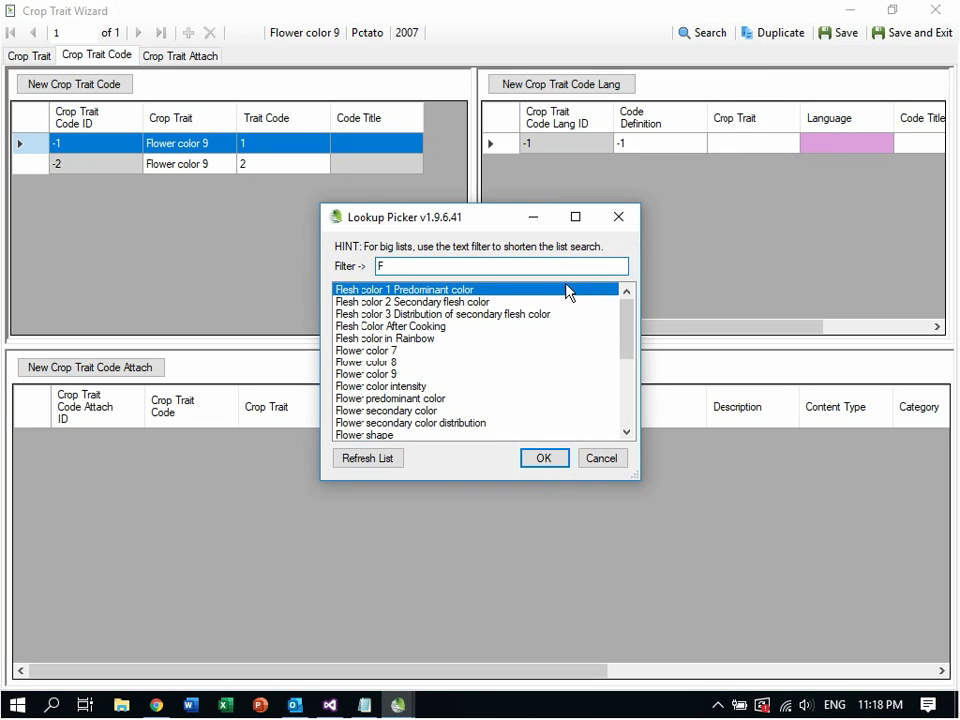
pyautogui.click(396, 376)
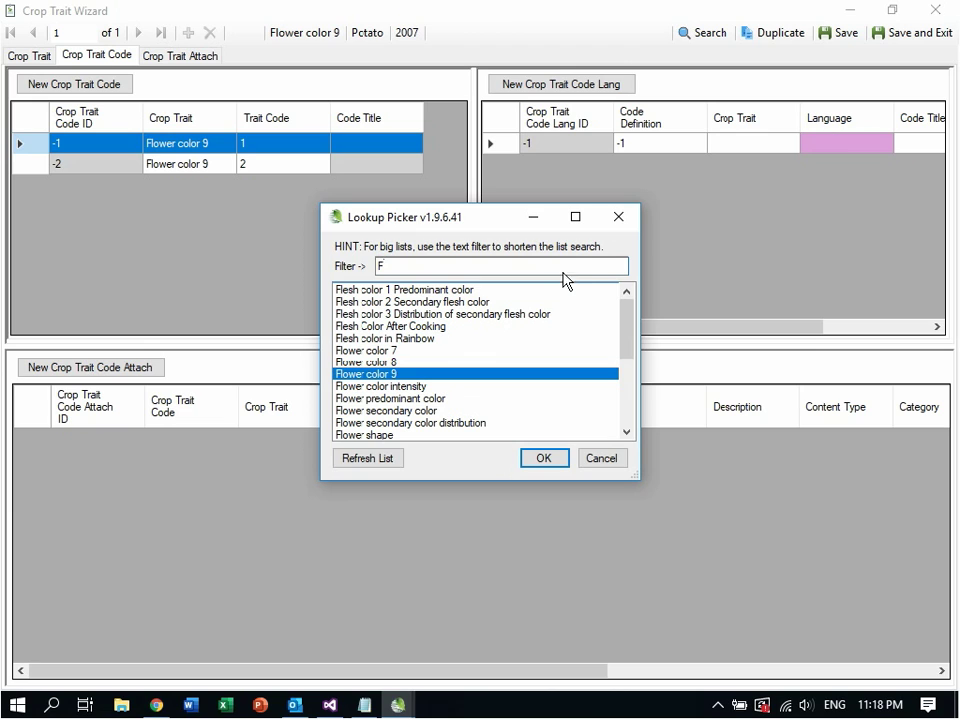
pyautogui.press('Return')
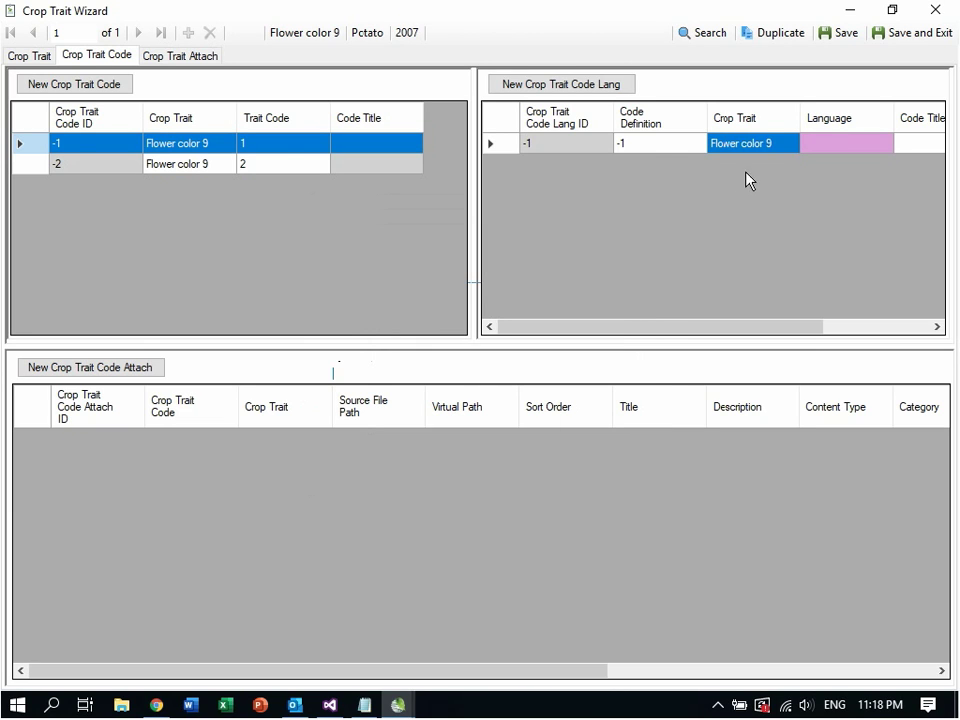
# - Set the language of trait code 1's new language entry to English
pyautogui.click(830, 148)
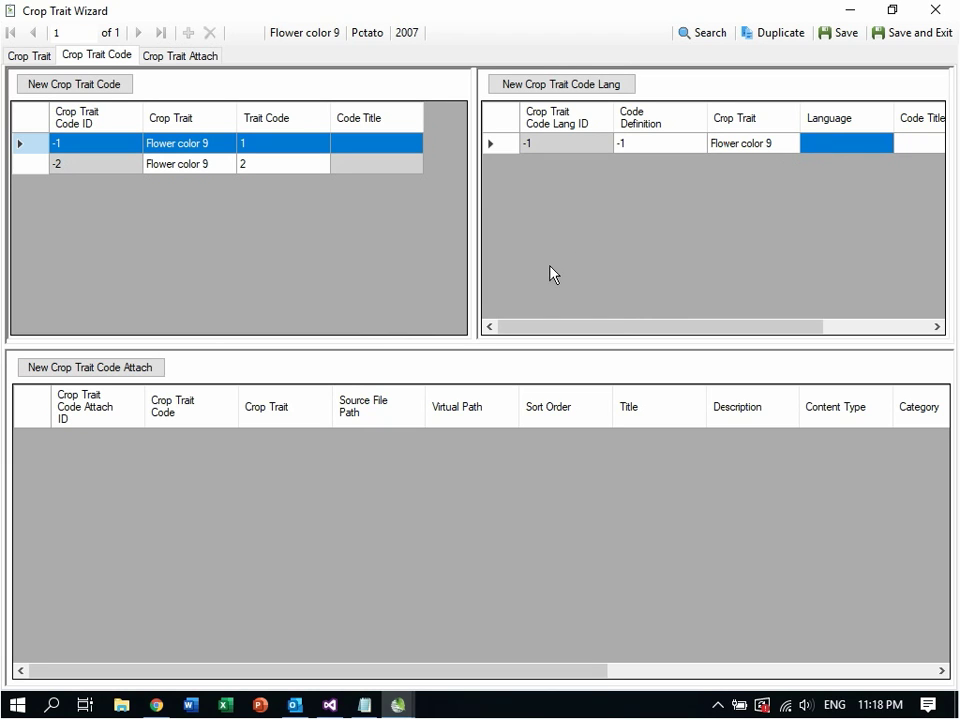
pyautogui.write('E')
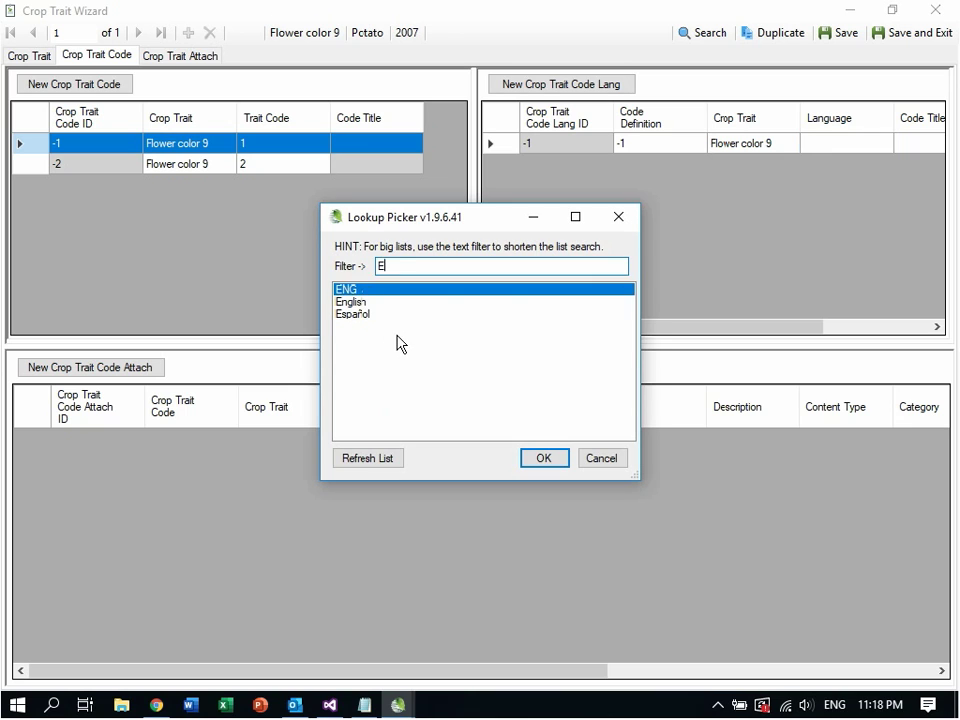
pyautogui.click(359, 303)
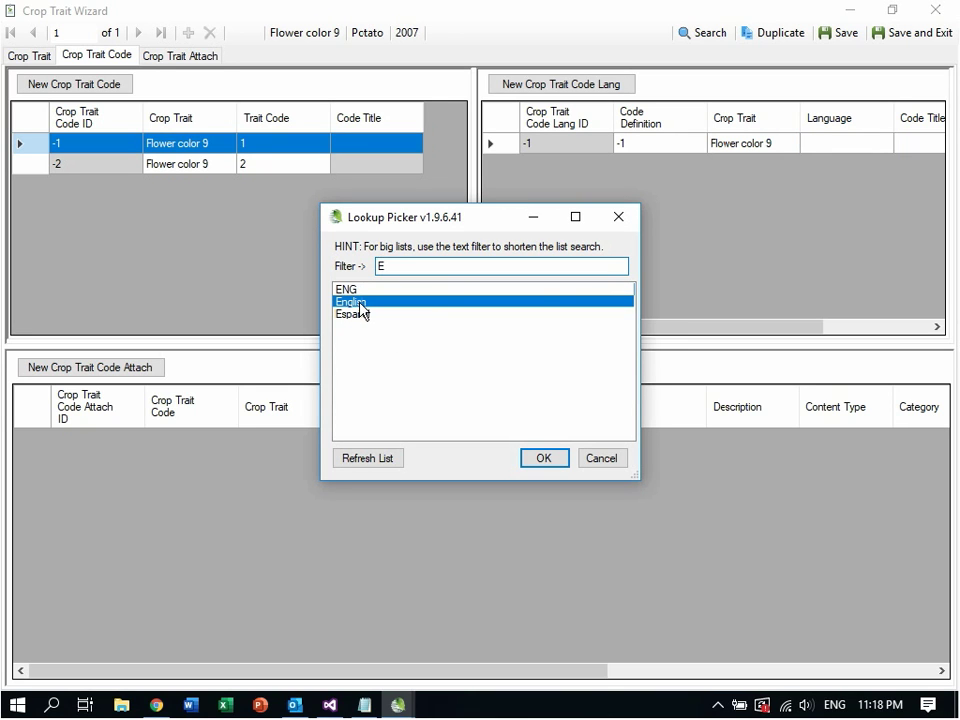
pyautogui.doubleClick(359, 303)
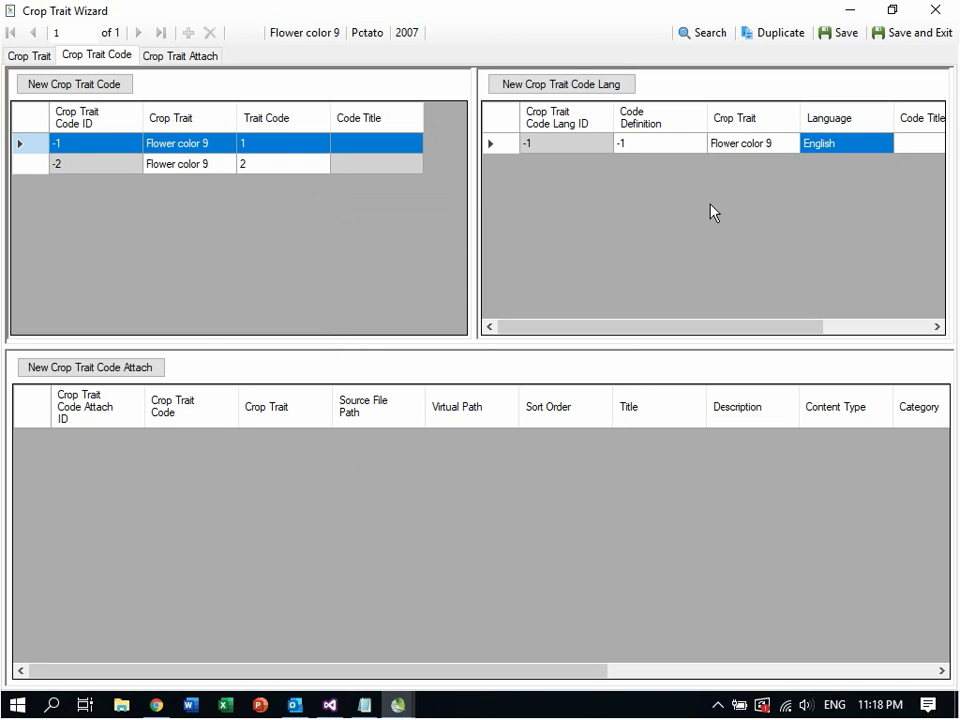
# - Enter "White" as the English code title for trait code 1
pyautogui.click(915, 146)
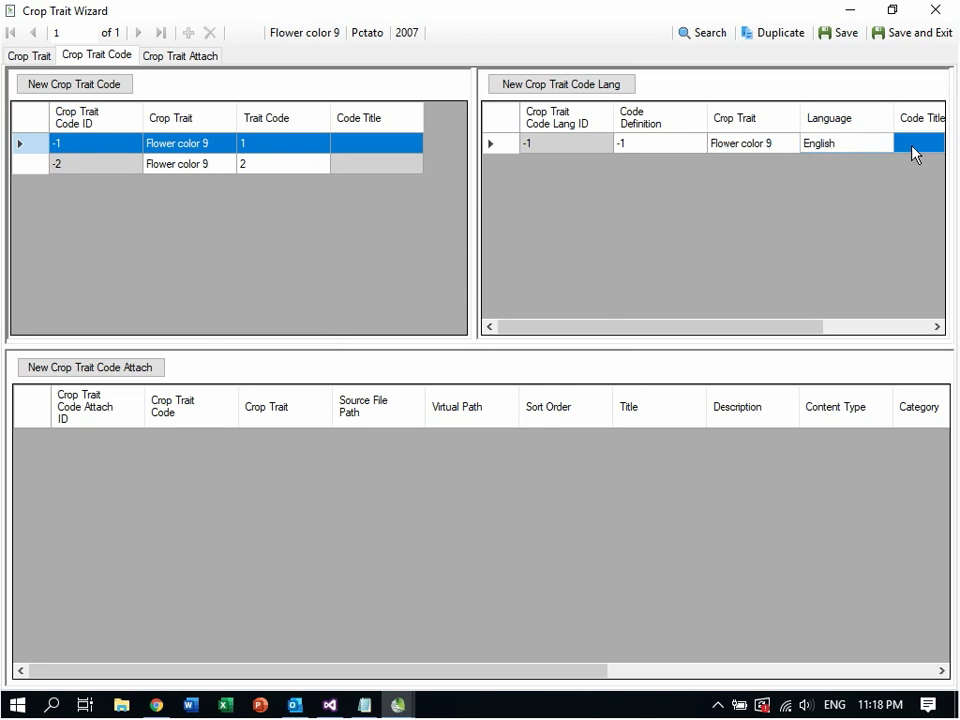
pyautogui.write('Whi')
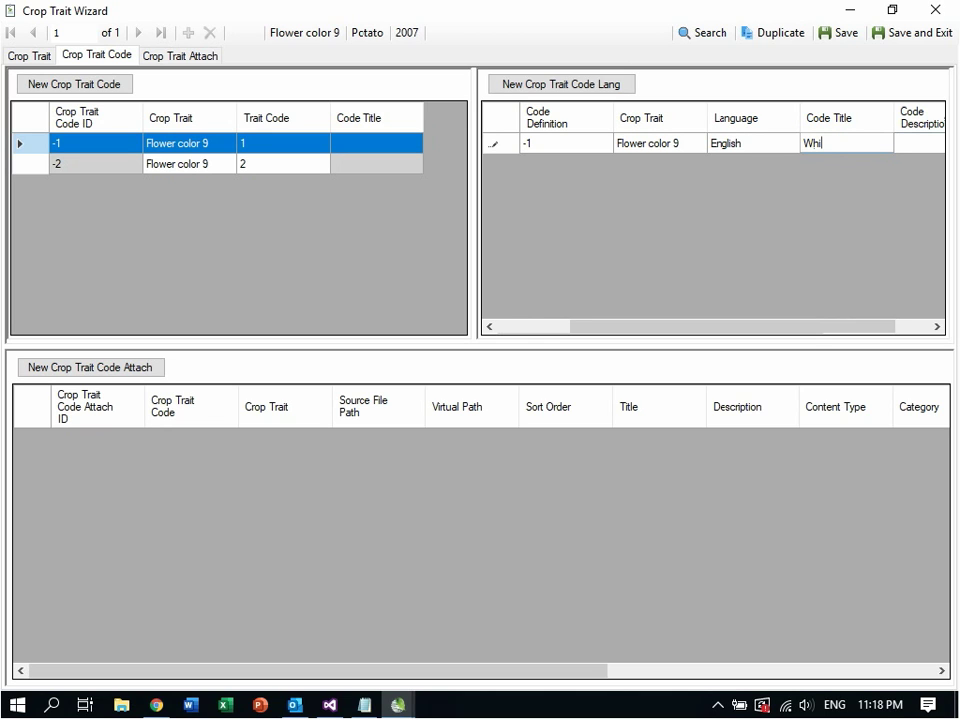
pyautogui.write('te')
pyautogui.click(673, 160)
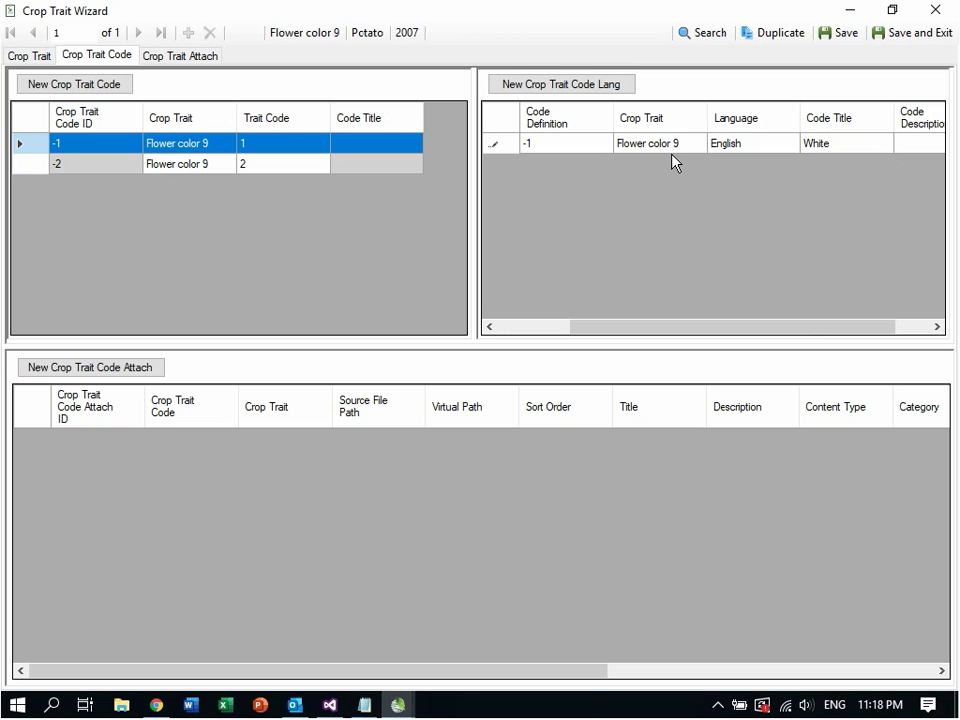
pyautogui.click(664, 147)
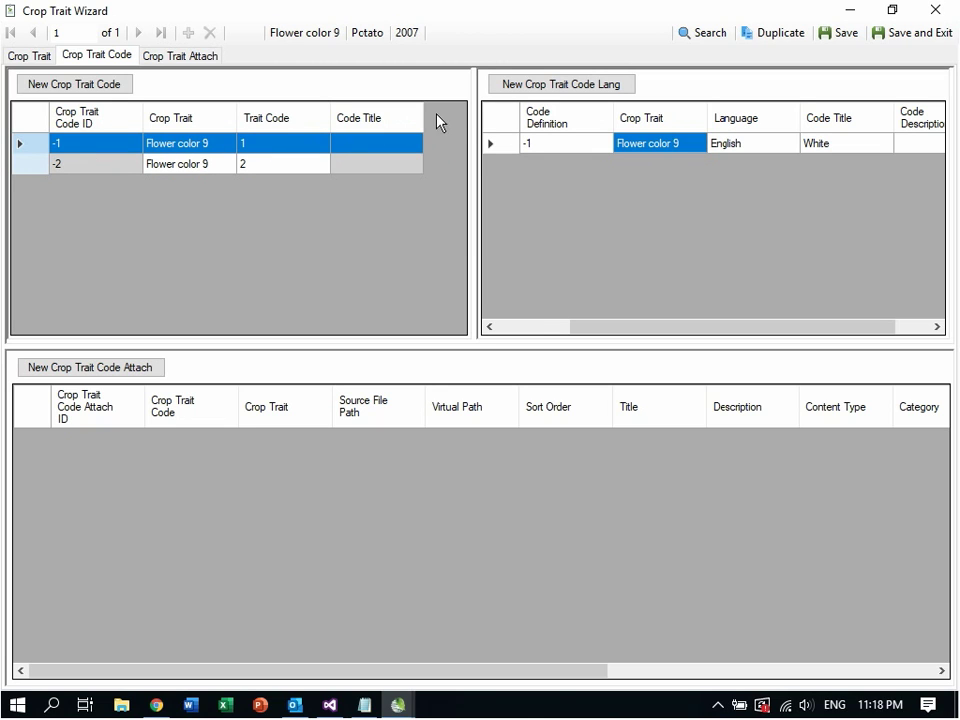
# - Add a code language entry for trait code 2 and set its crop trait to Flower color 9
pyautogui.press('Down')
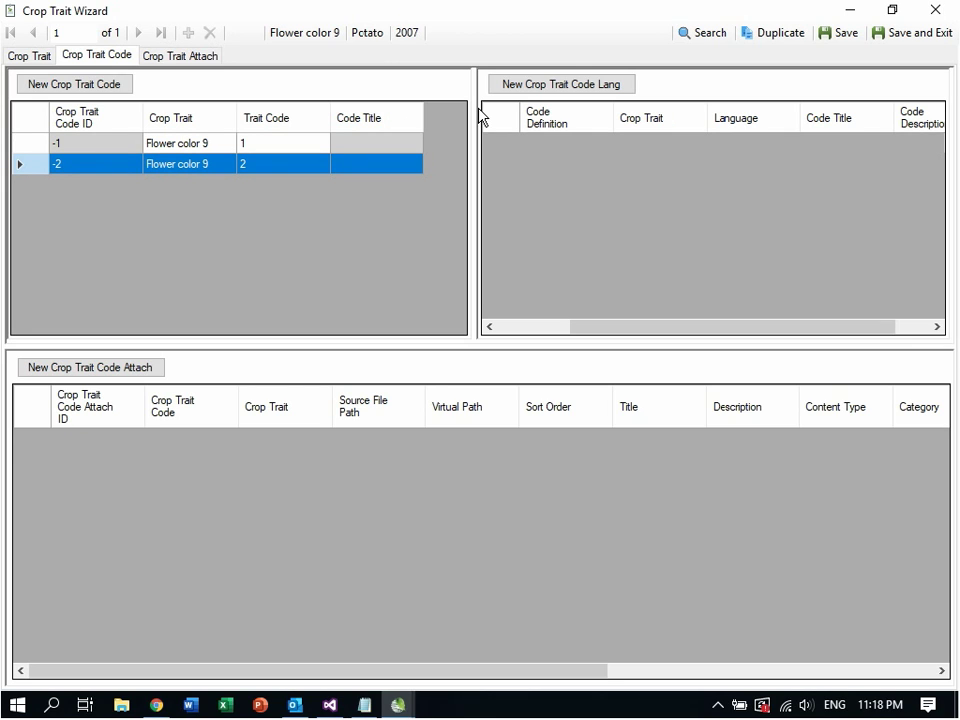
pyautogui.click(552, 90)
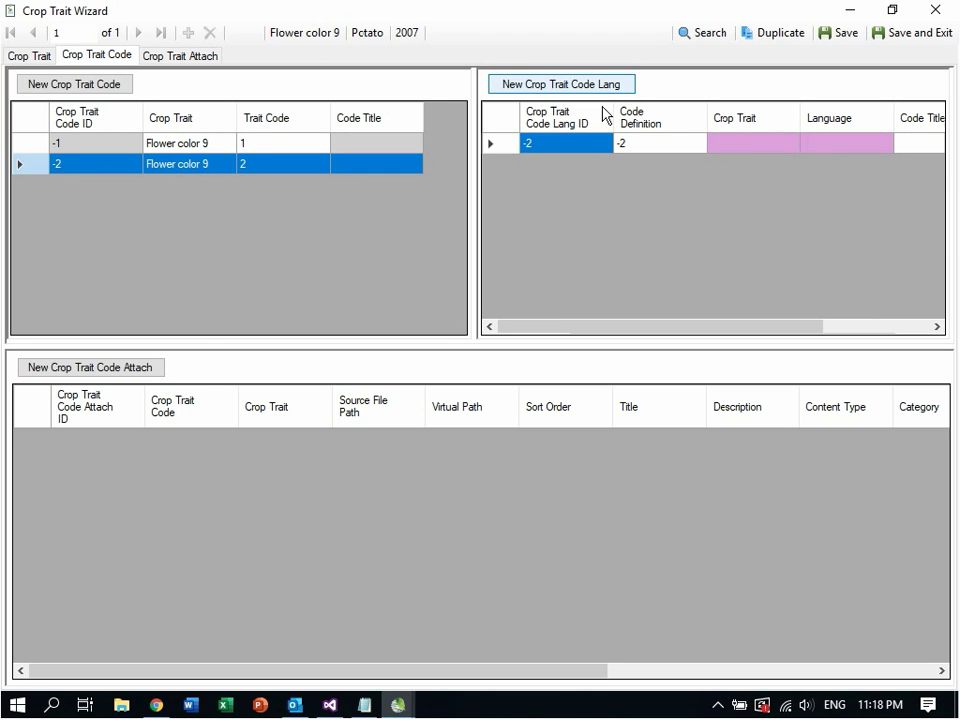
pyautogui.click(712, 143)
pyautogui.write('F')
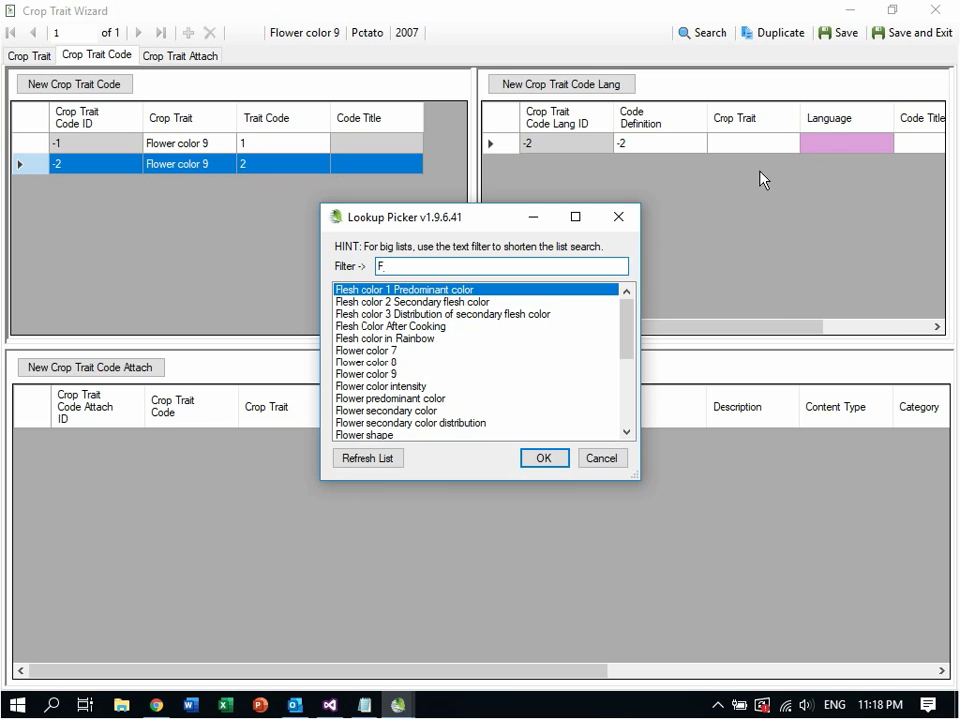
pyautogui.press('Escape')
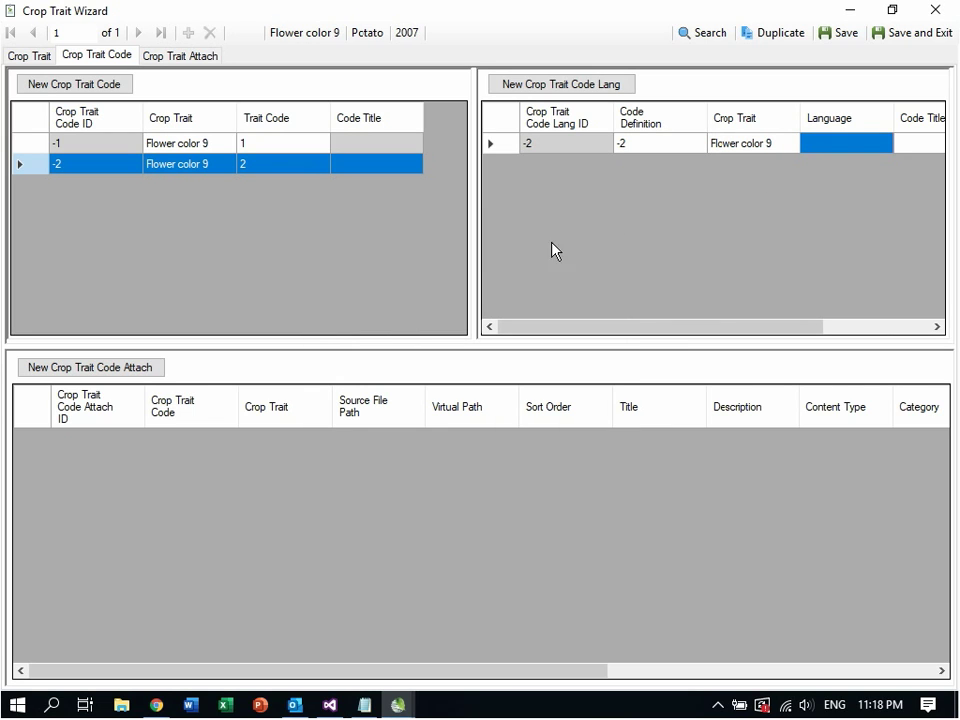
# - Set the language of trait code 2's new language entry to English and enter "Yellow" as its code title
pyautogui.write('E')
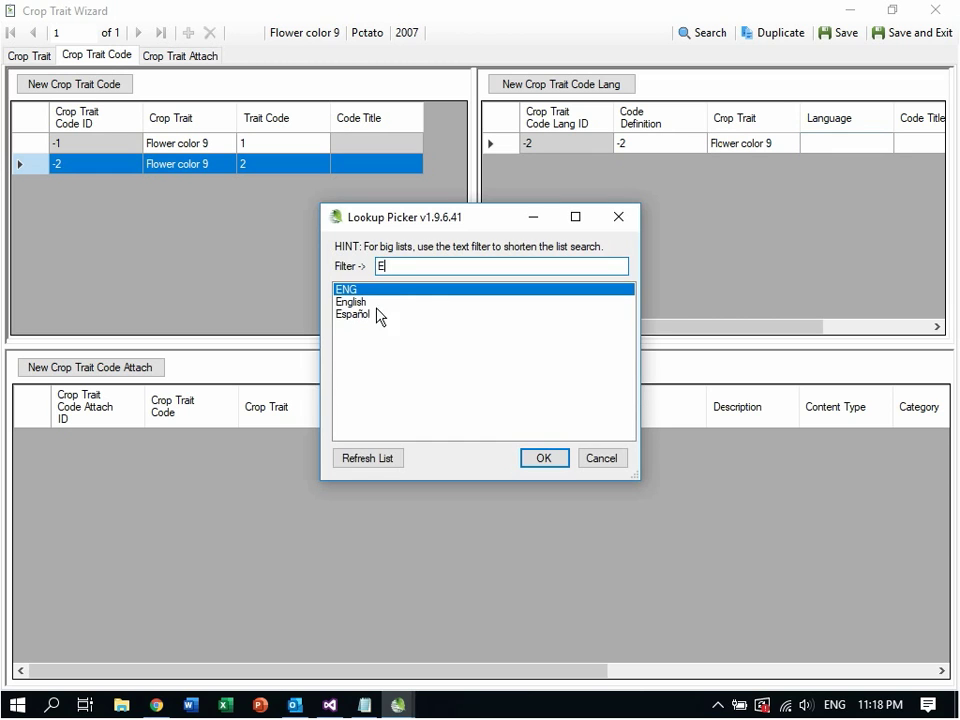
pyautogui.doubleClick(428, 298)
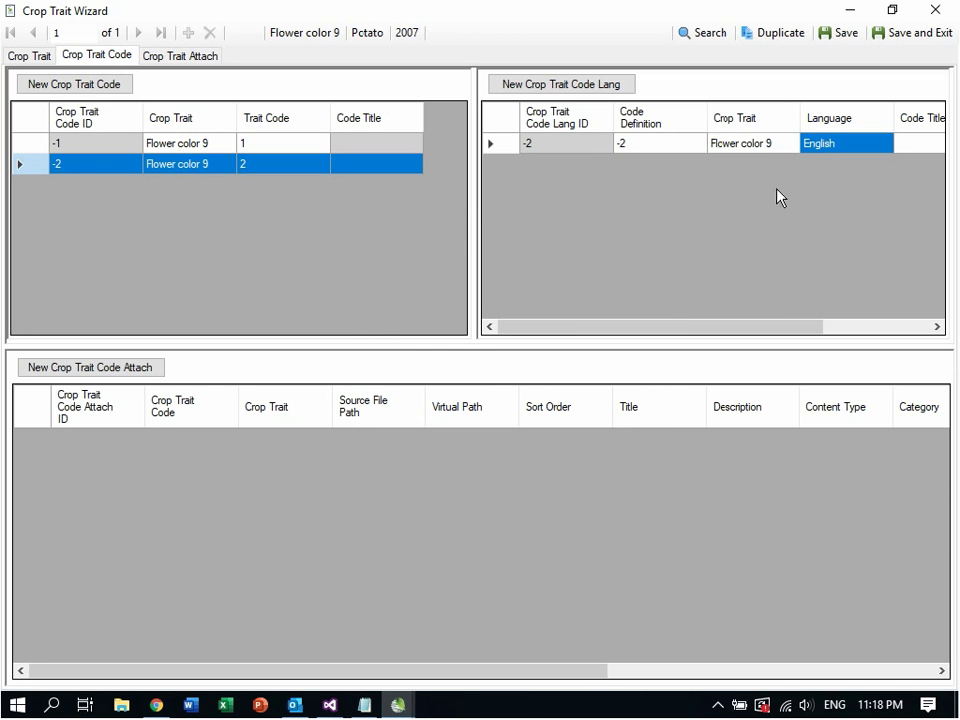
pyautogui.click(915, 148)
pyautogui.write('Ye')
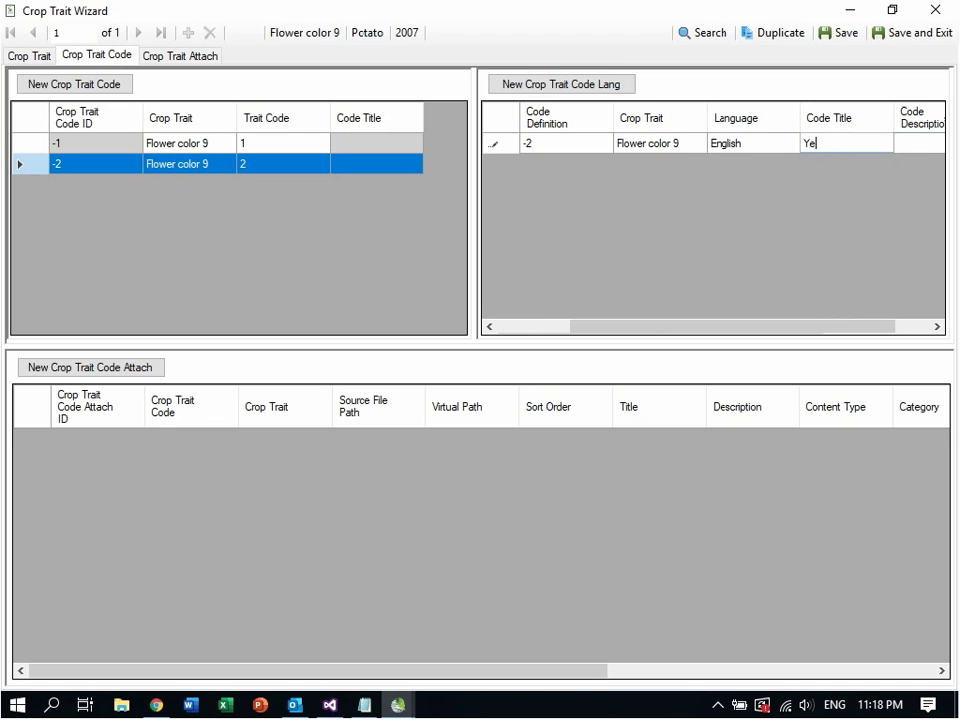
pyautogui.write('llo')
pyautogui.write('w')
pyautogui.press('Return')
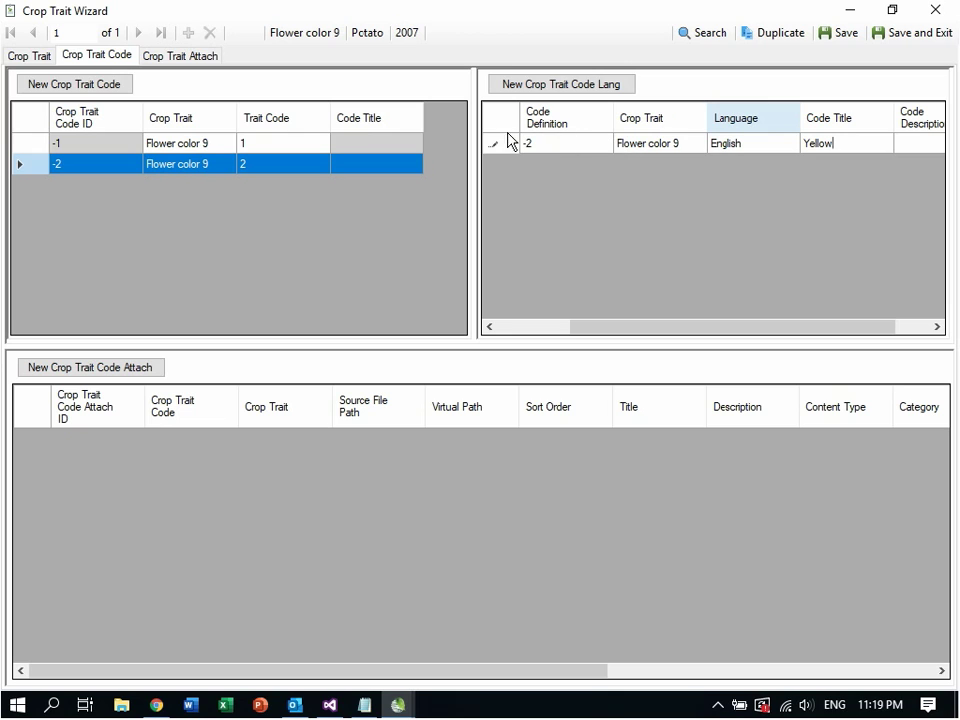
pyautogui.press('Return')
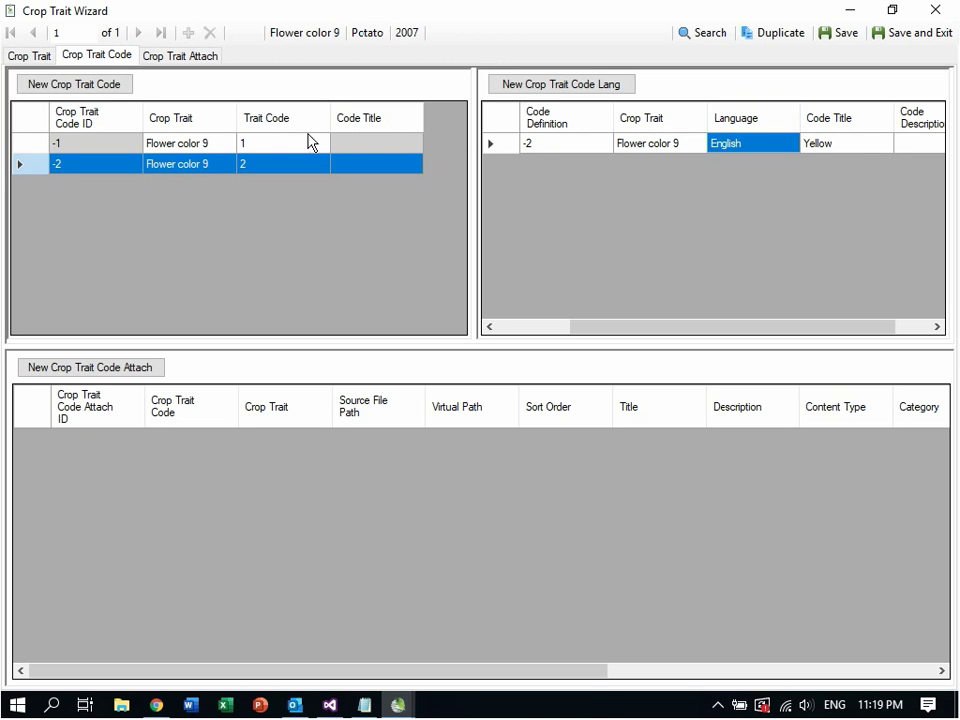
# - Save the new crop trait, exit the wizard, and accept adding links to the new records in the current list folder
pyautogui.click(78, 146)
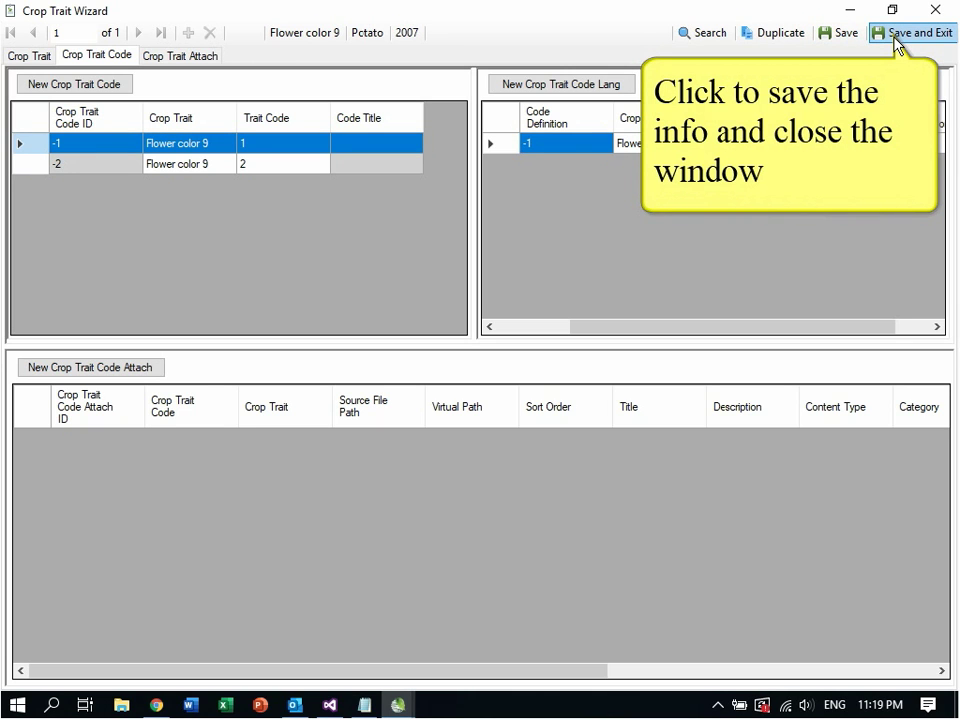
pyautogui.click(895, 40)
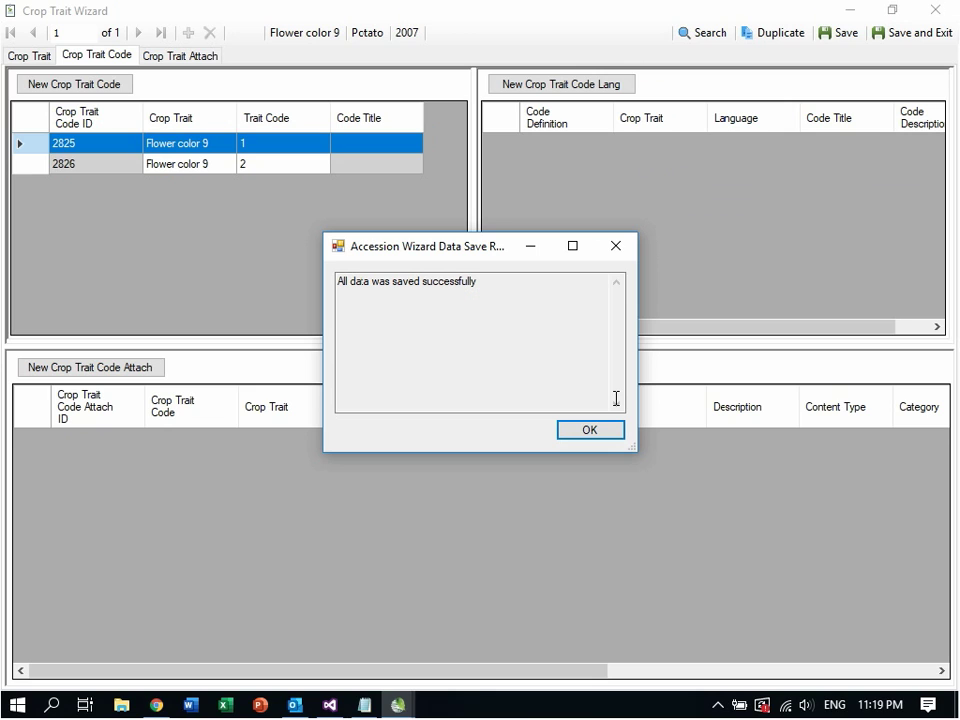
pyautogui.click(588, 432)
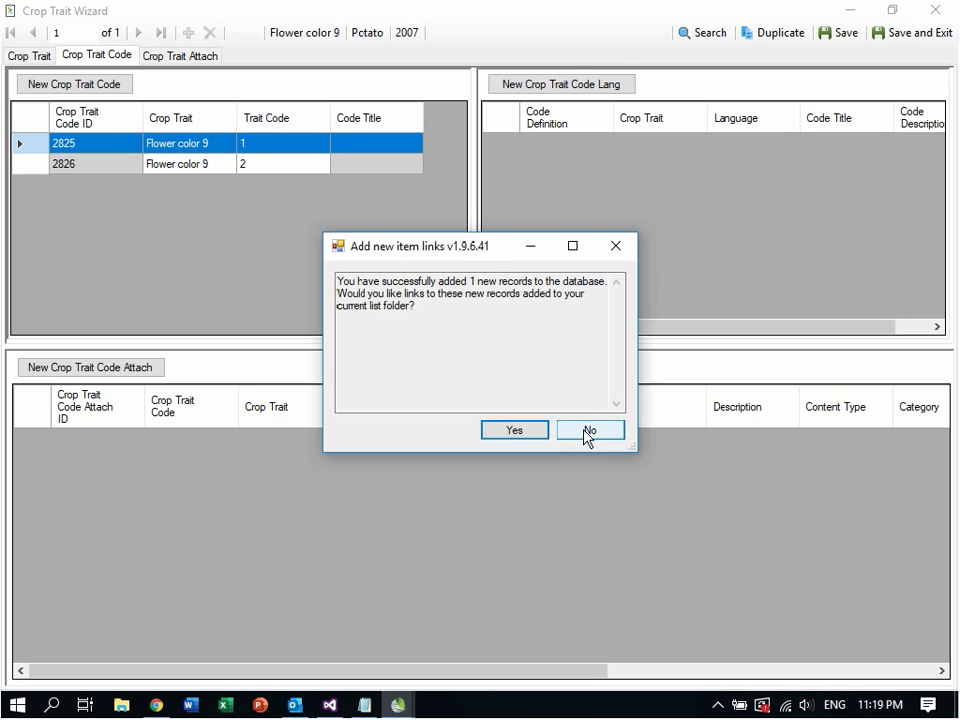
pyautogui.click(525, 433)
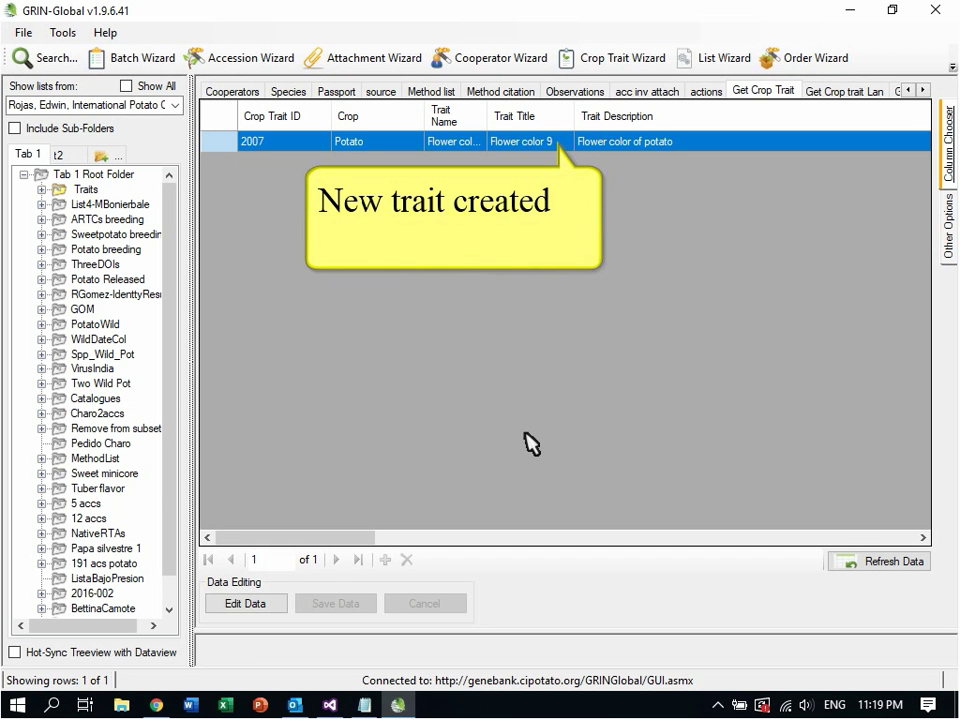